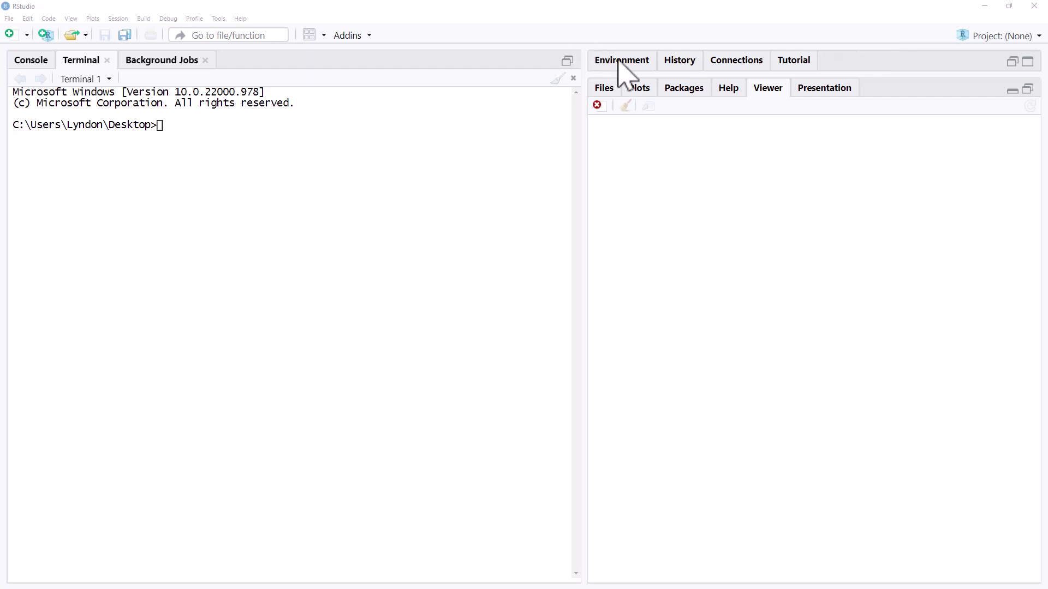
# - Clear the terminal and run quarto pandoc --print-default-data-file to create custom-reference-doc.docx
pyautogui.click(559, 79)
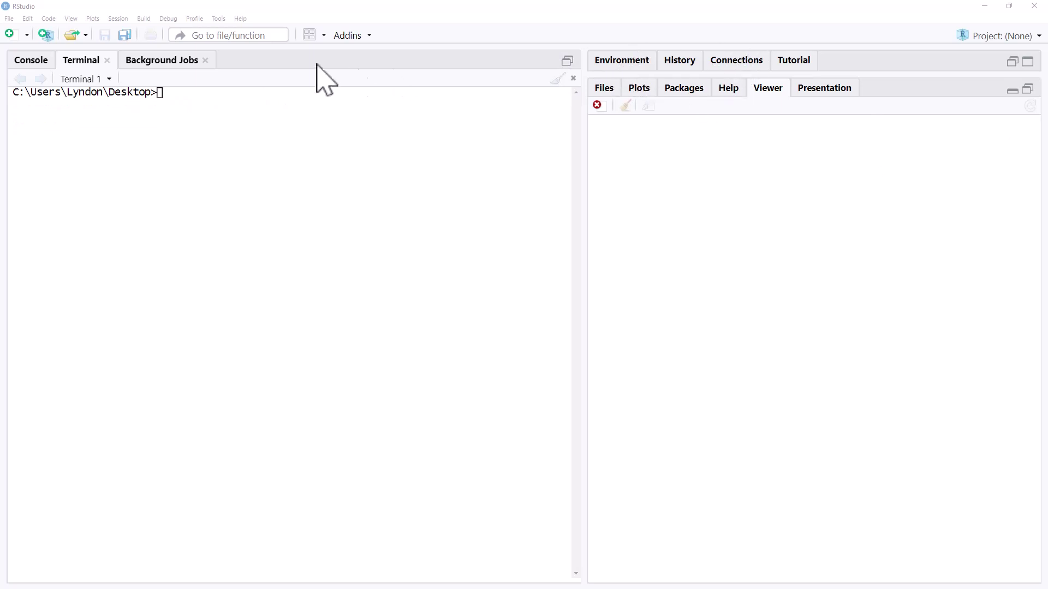
pyautogui.rightClick(174, 93)
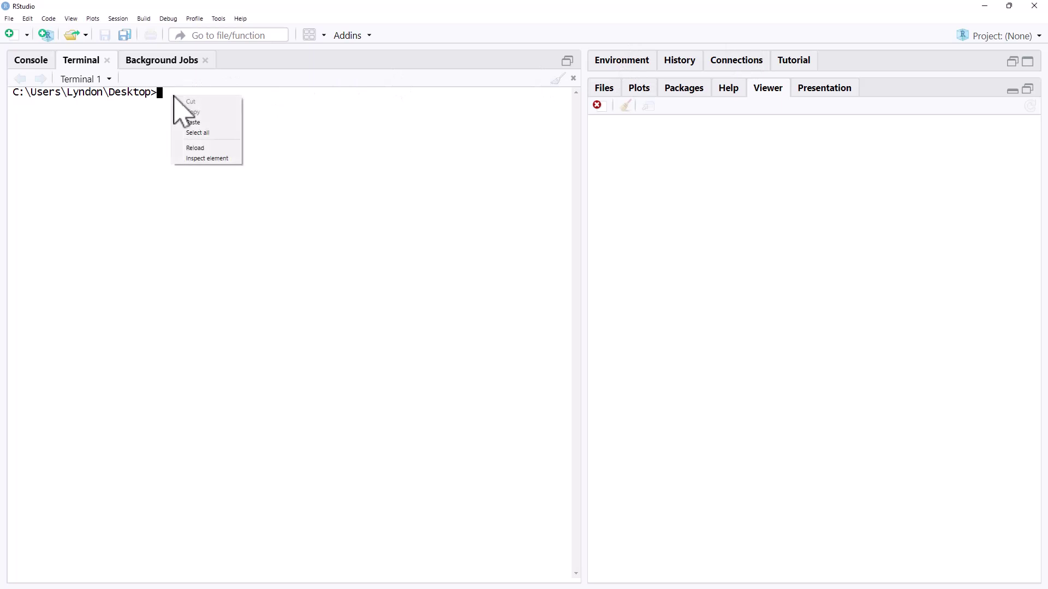
pyautogui.click(197, 123)
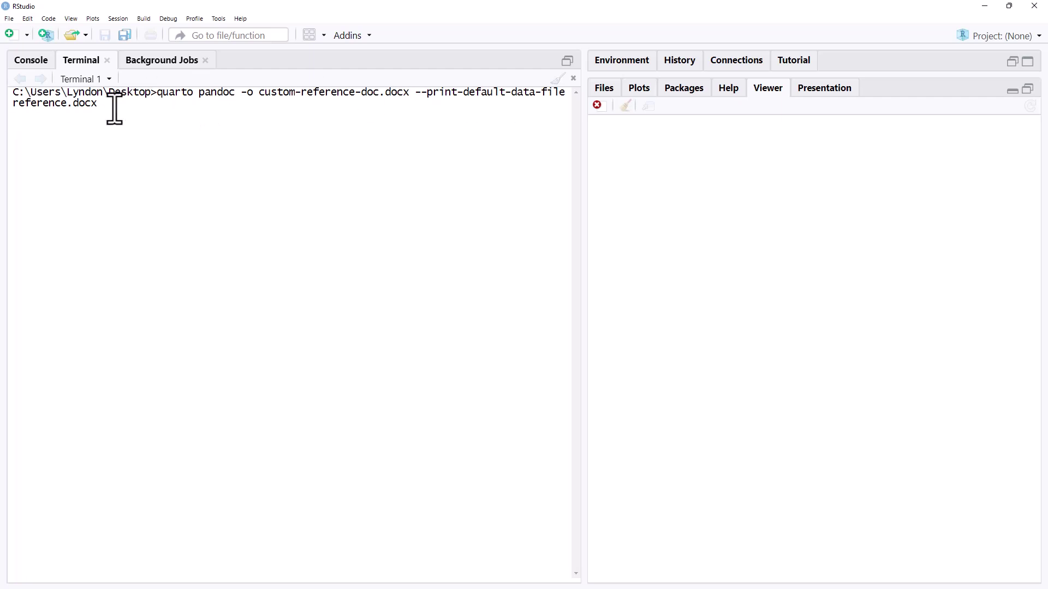
pyautogui.press('Return')
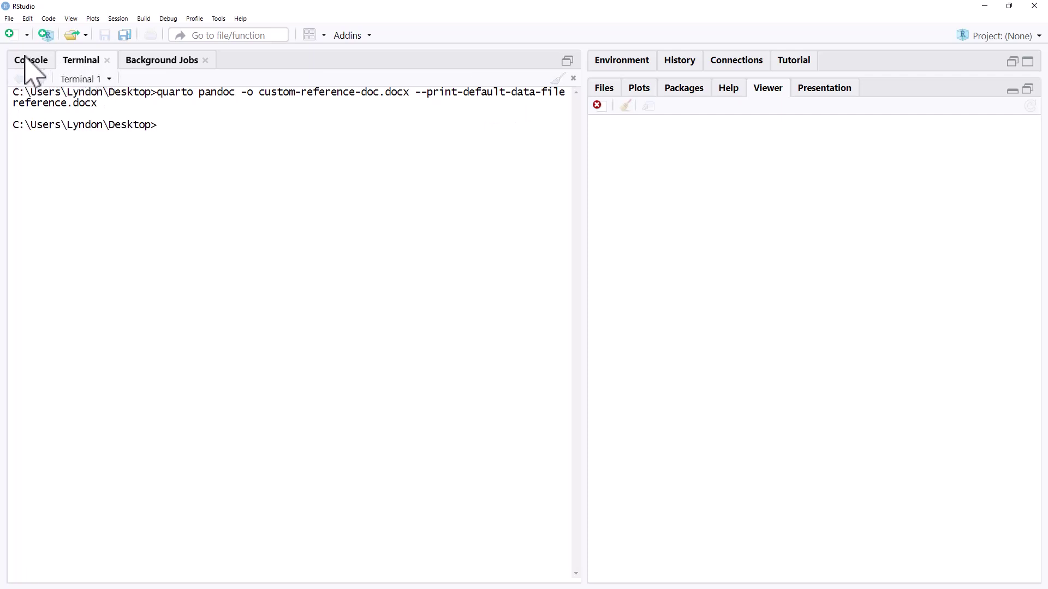
pyautogui.click(217, 137)
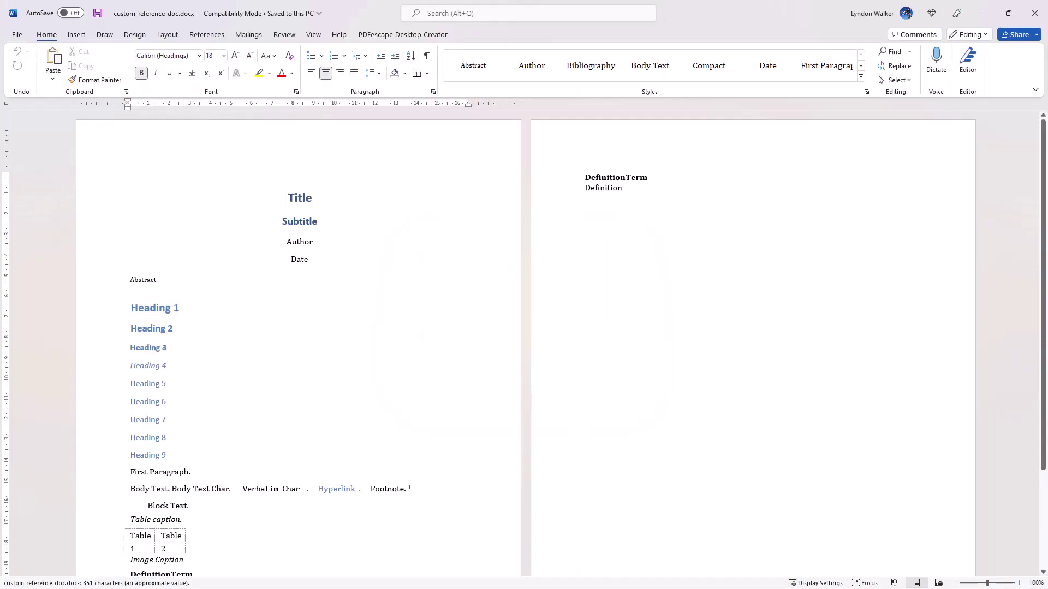
pyautogui.scroll(-2, 327, 315)
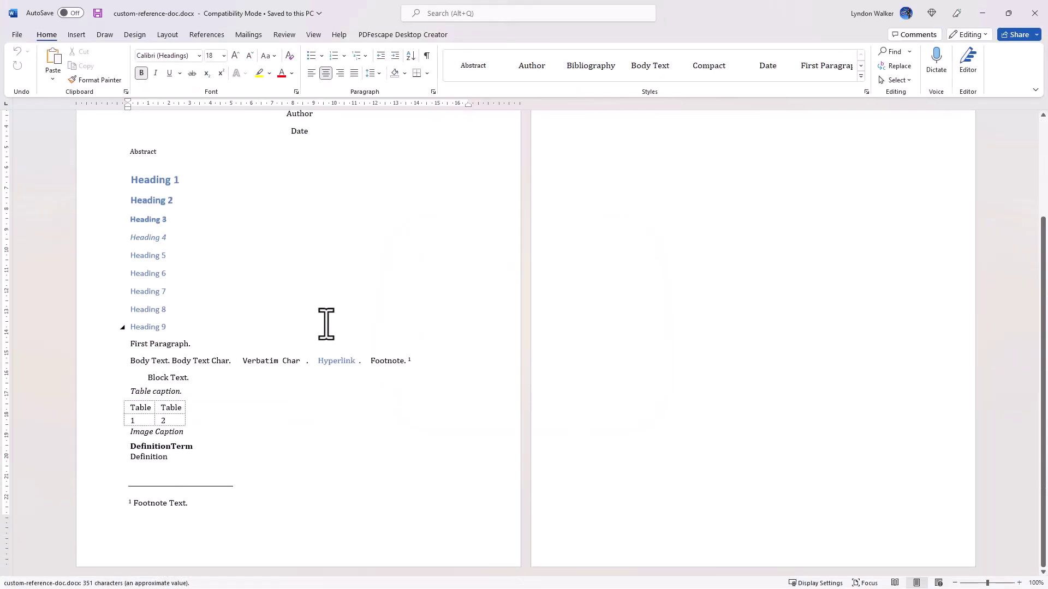
pyautogui.scroll(2, 303, 323)
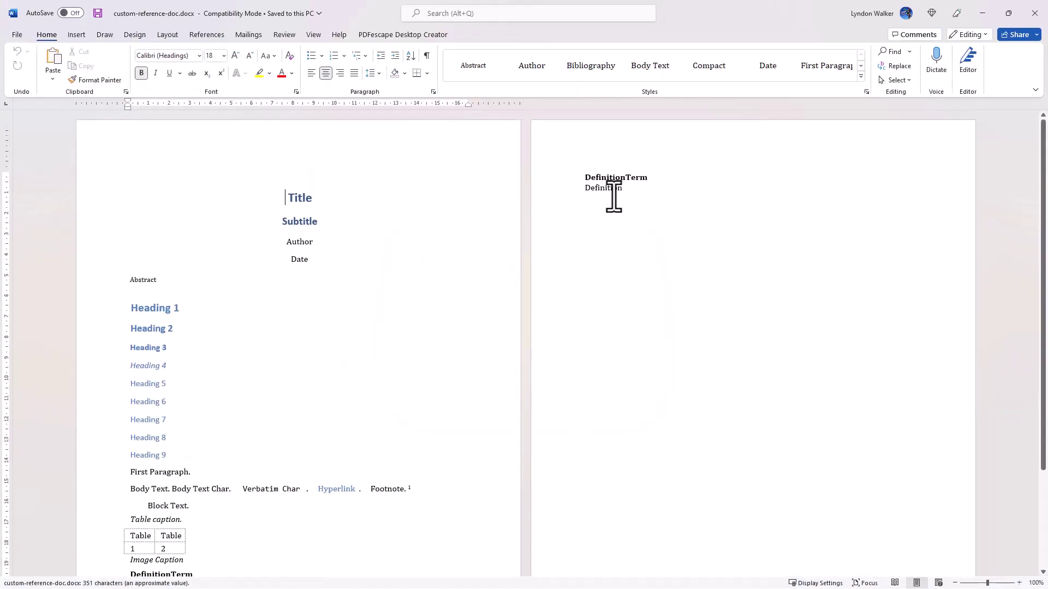
# - Check the styles of the DefinitionTerm, First Paragraph and Body Text sample lines
pyautogui.click(614, 178)
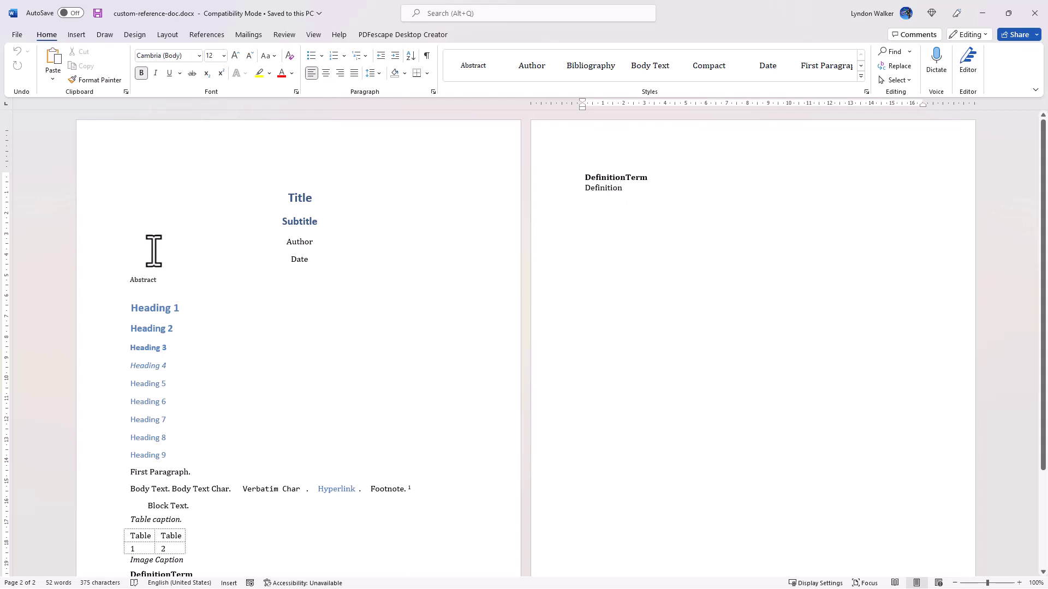
pyautogui.scroll(-1, 352, 286)
pyautogui.scroll(-1, 353, 286)
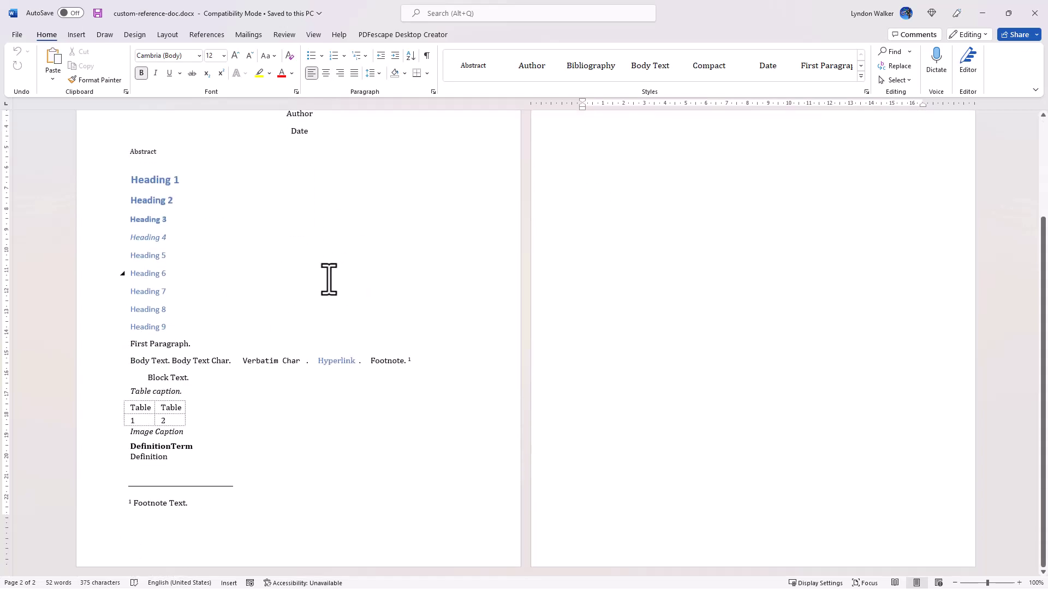
pyautogui.click(170, 344)
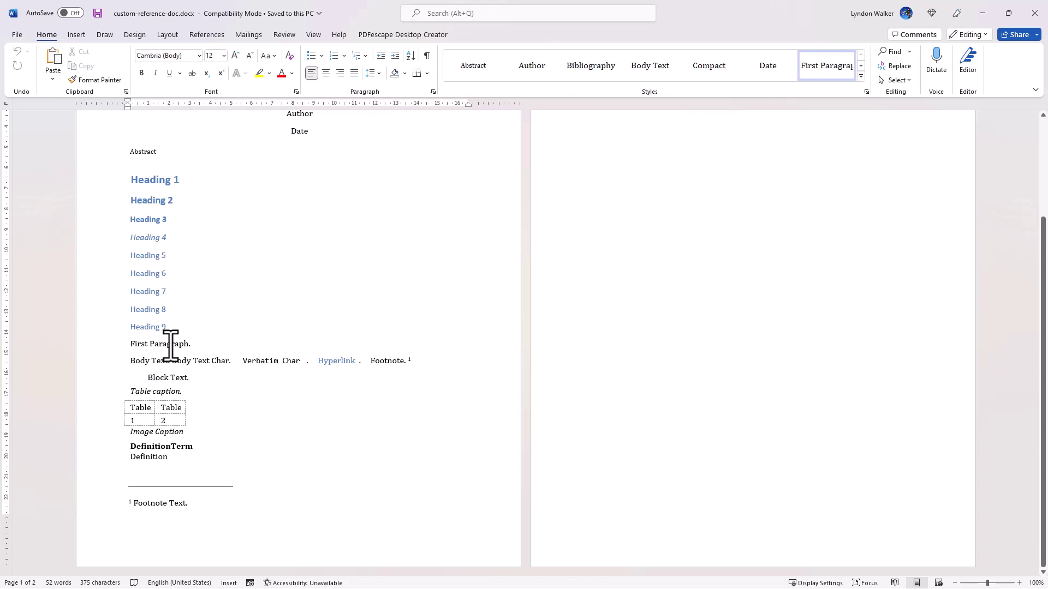
pyautogui.click(194, 360)
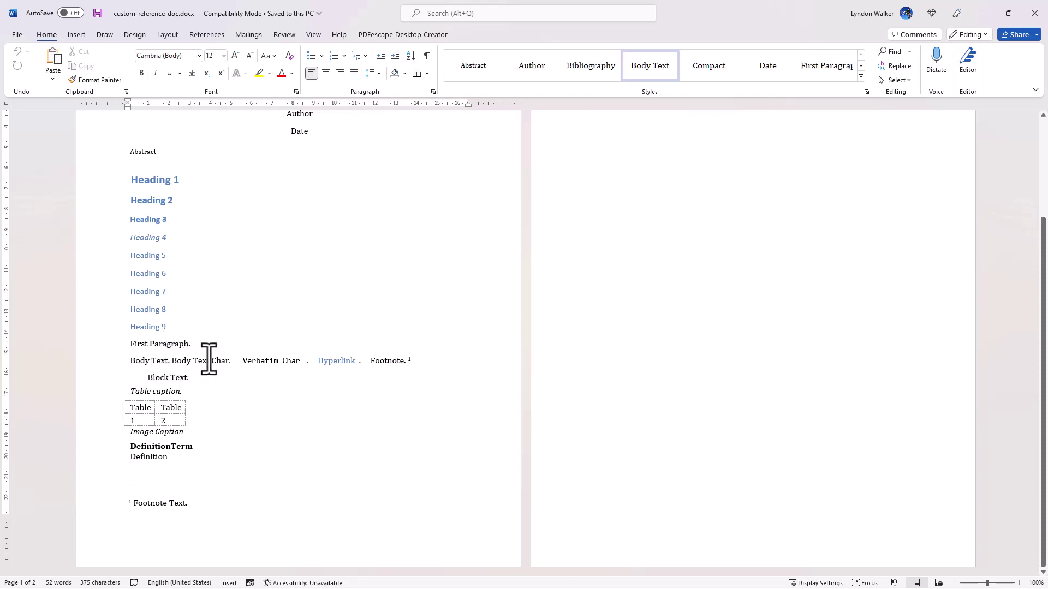
pyautogui.scroll(4, 297, 298)
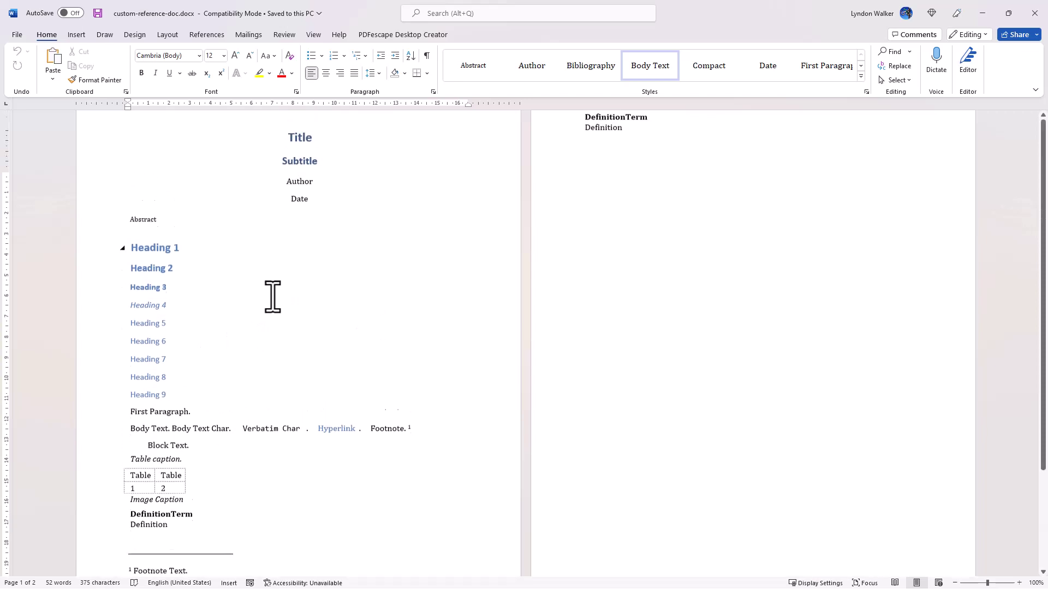
pyautogui.scroll(2, 279, 246)
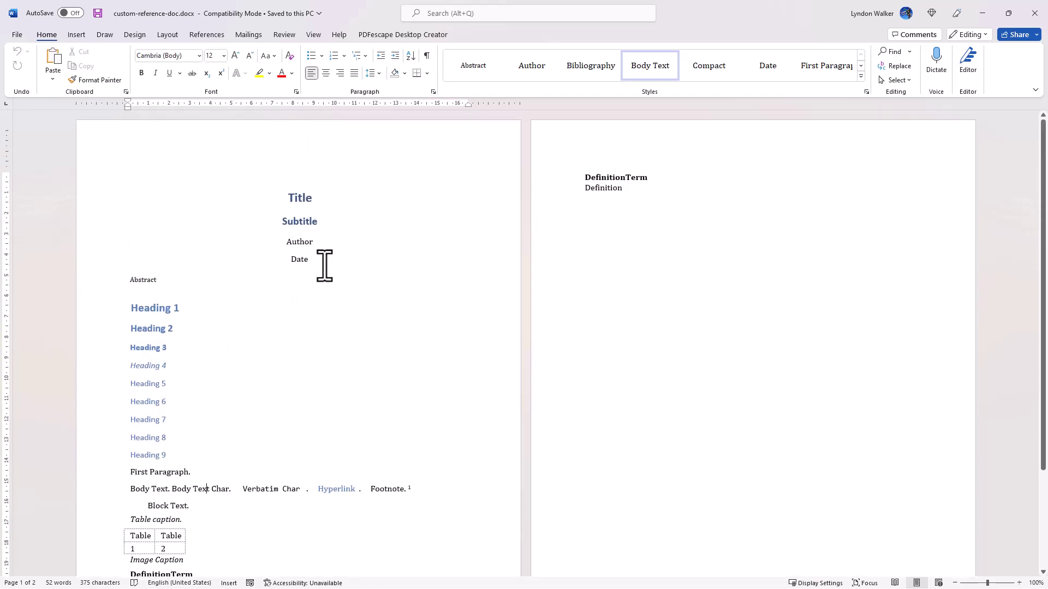
pyautogui.scroll(-2, 238, 229)
pyautogui.scroll(-3, 238, 246)
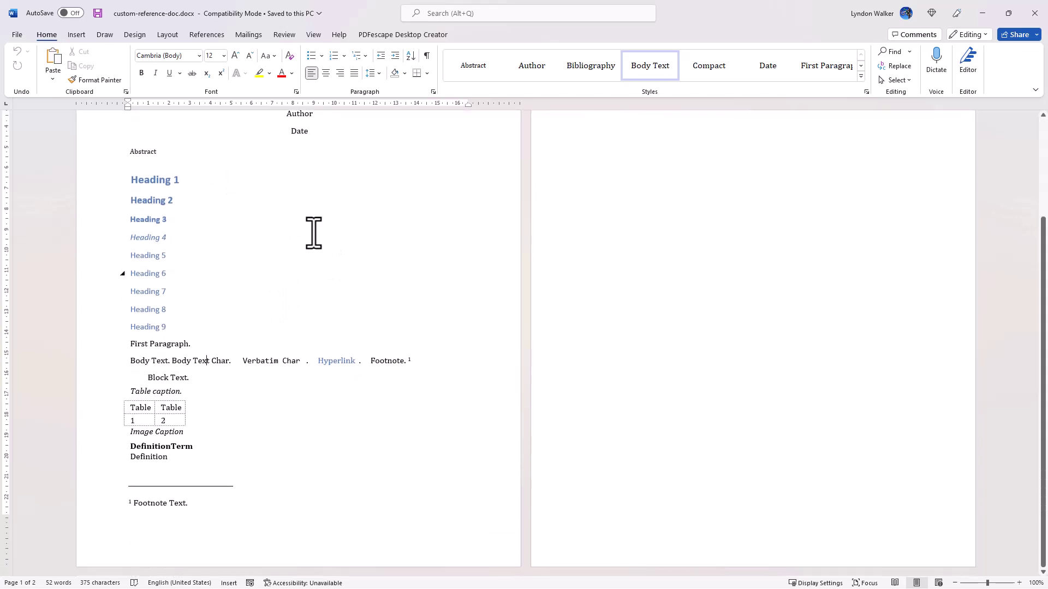
pyautogui.moveTo(148, 402)
pyautogui.scroll(5, 307, 271)
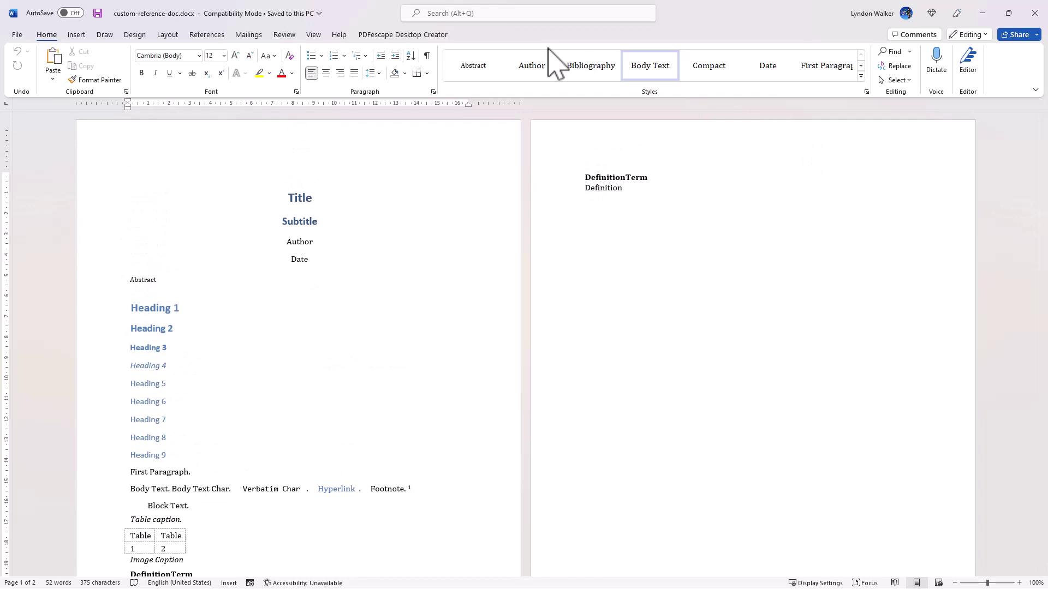
pyautogui.click(866, 93)
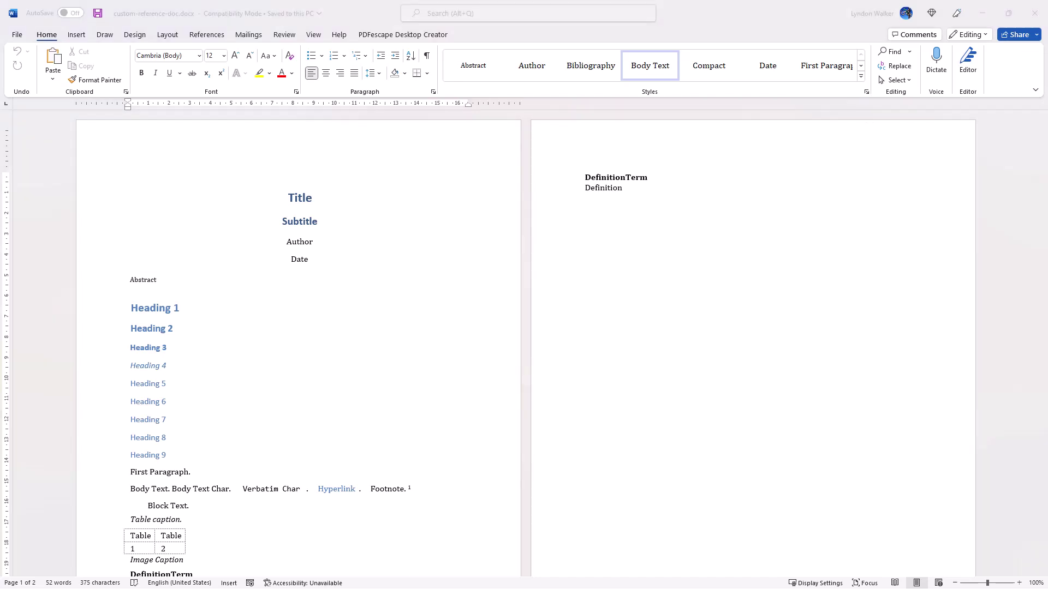
# - Open the full Styles pane and position it to show Heading 1
pyautogui.click(866, 93)
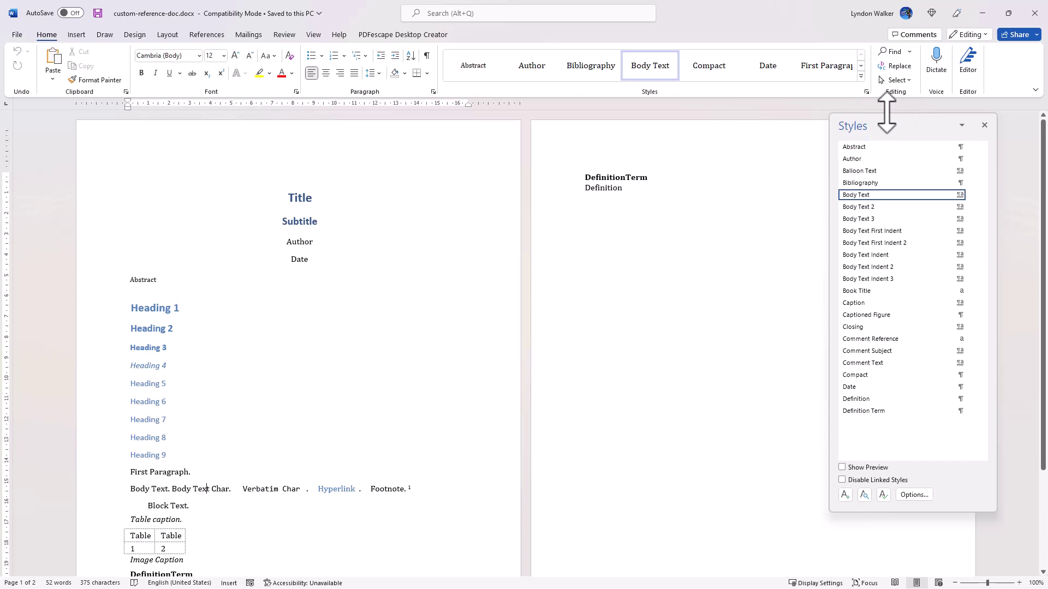
pyautogui.moveTo(889, 123); pyautogui.dragTo(877, 125)
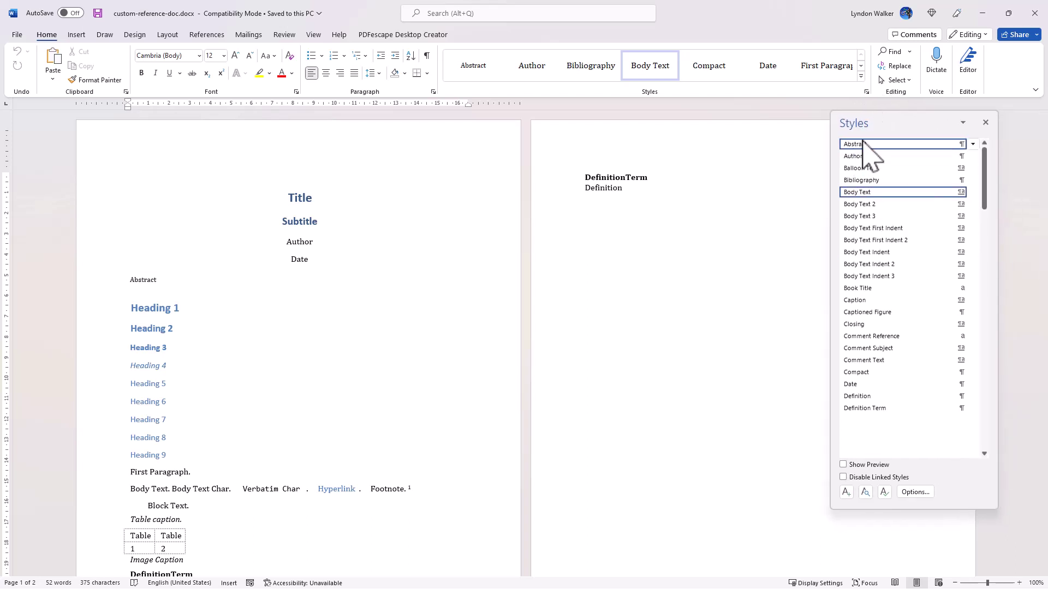
pyautogui.scroll(-5, 878, 238)
pyautogui.scroll(-5, 878, 238)
pyautogui.scroll(-5, 879, 238)
pyautogui.scroll(-5, 879, 237)
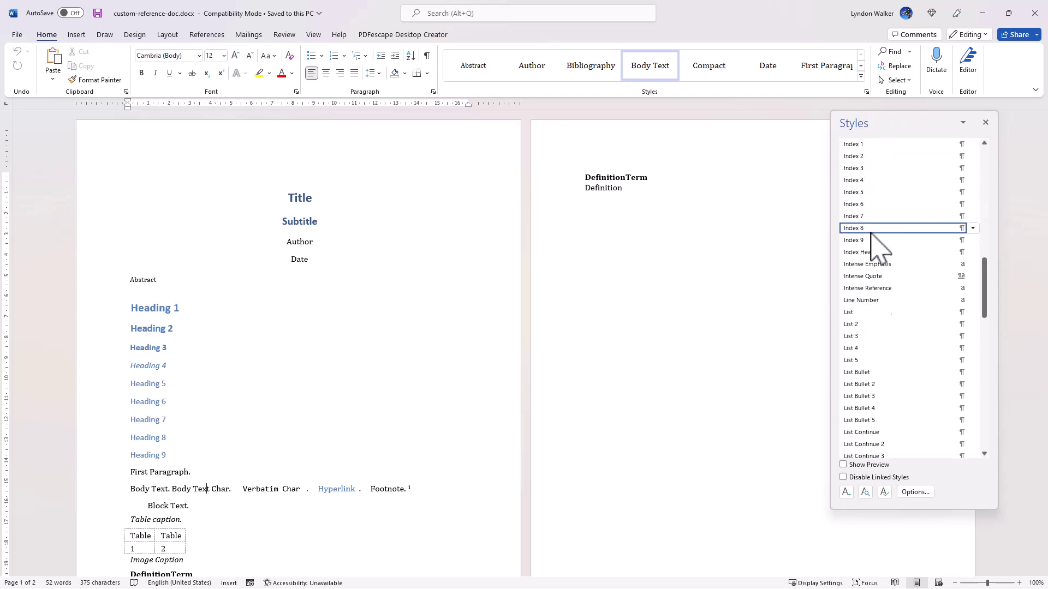
pyautogui.scroll(-4, 878, 246)
pyautogui.scroll(-4, 878, 246)
pyautogui.scroll(-3, 878, 246)
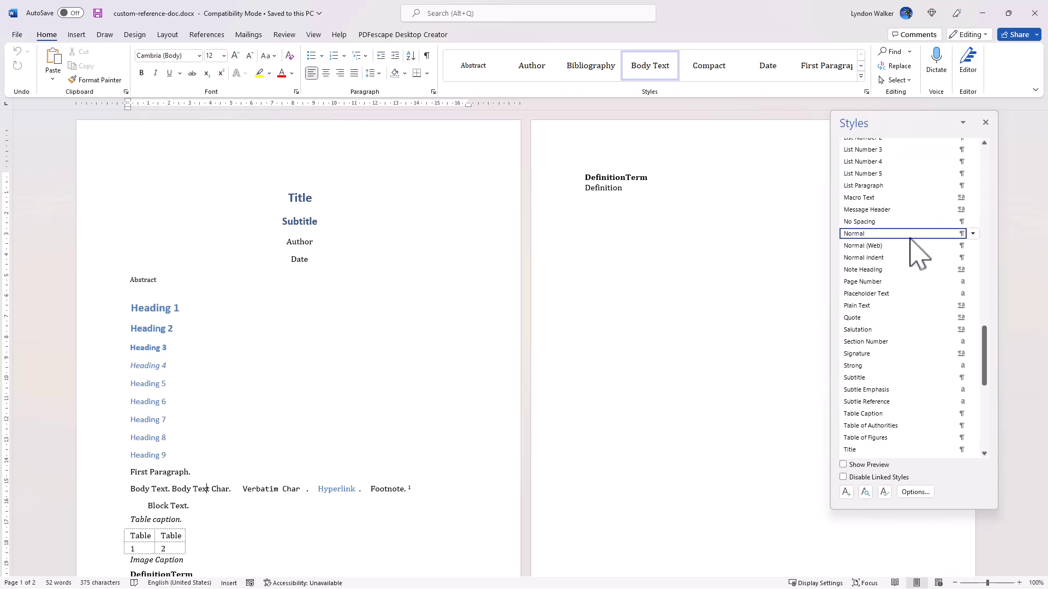
pyautogui.scroll(-5, 917, 254)
pyautogui.scroll(-4, 913, 254)
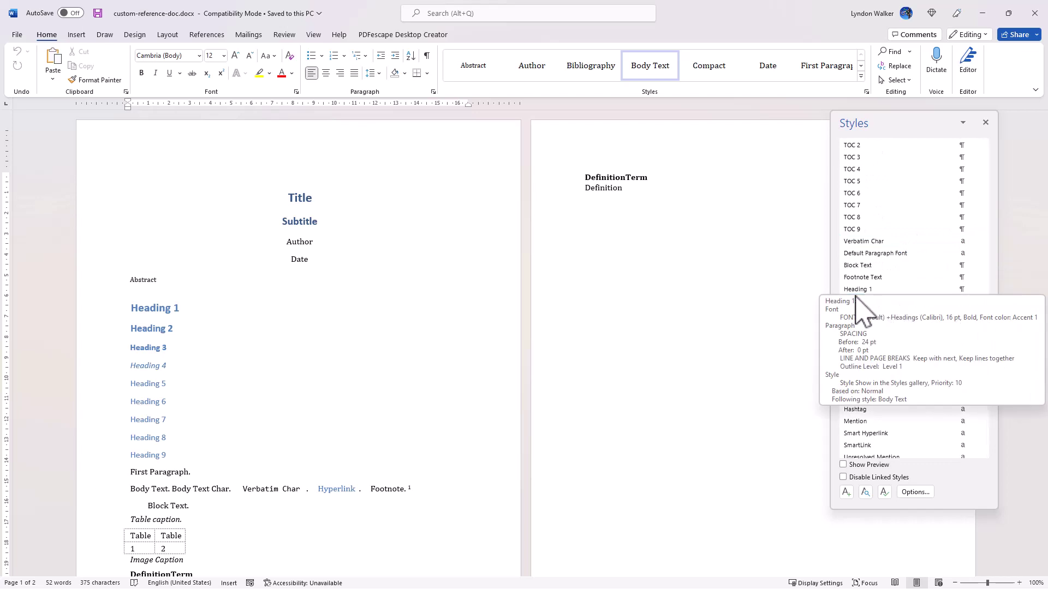
pyautogui.moveTo(901, 288)
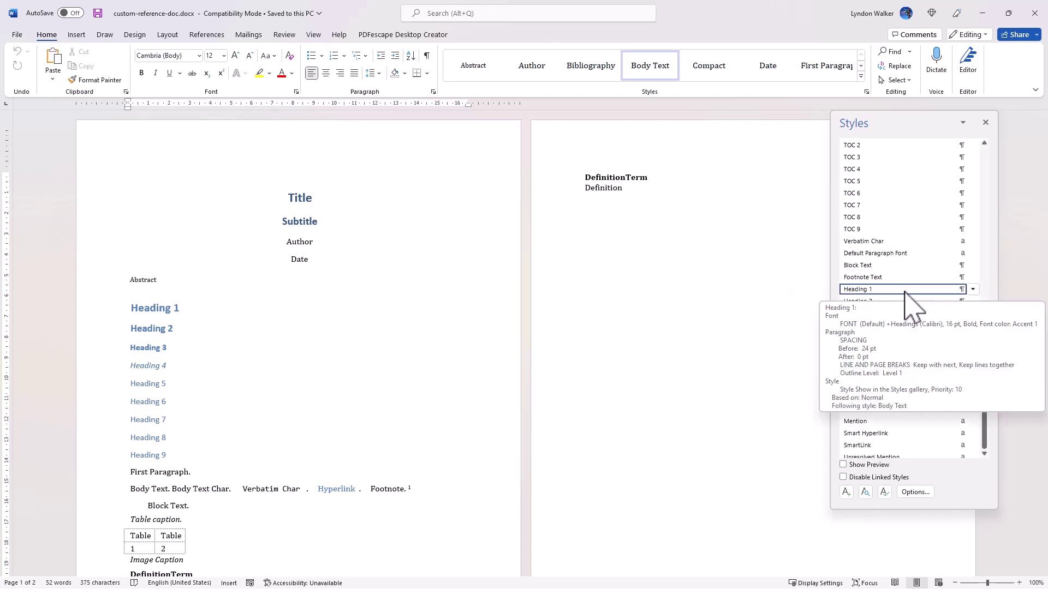
# - Modify Heading 1 to use the Dark Red font colour, then check the Heading 2 line
pyautogui.click(974, 290)
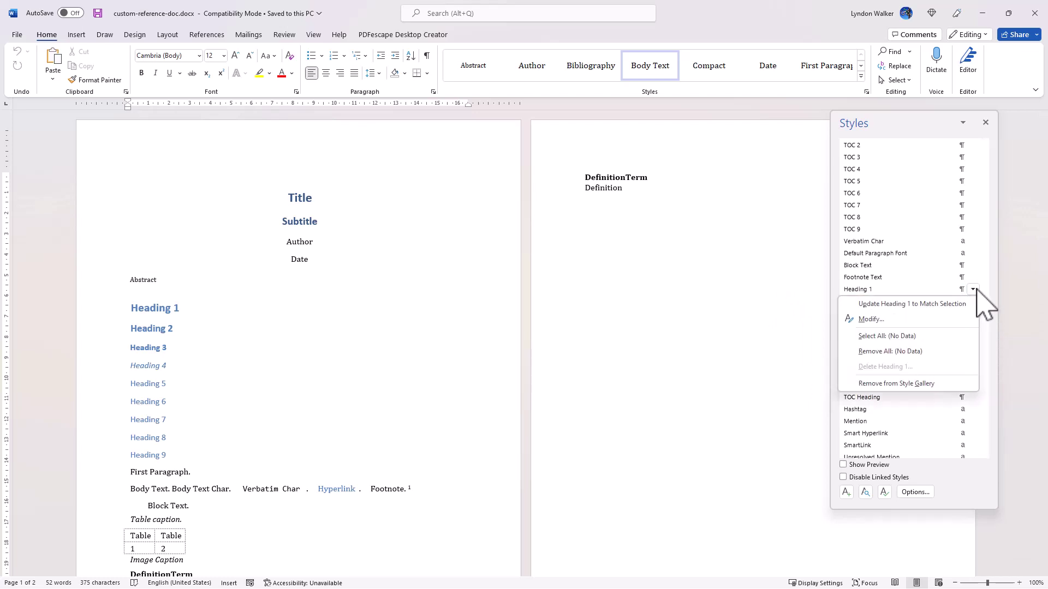
pyautogui.click(909, 324)
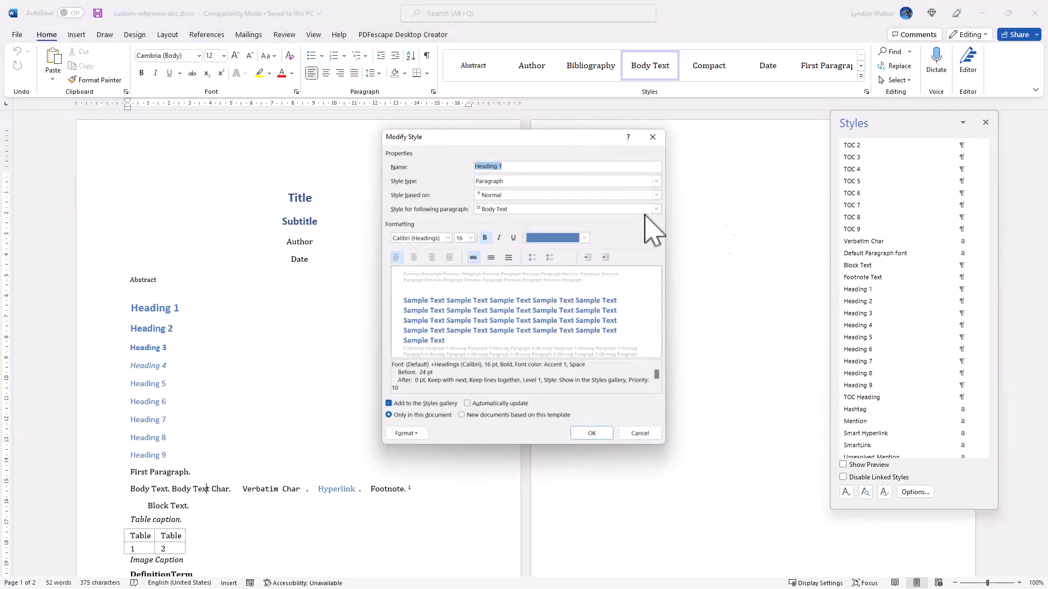
pyautogui.click(584, 239)
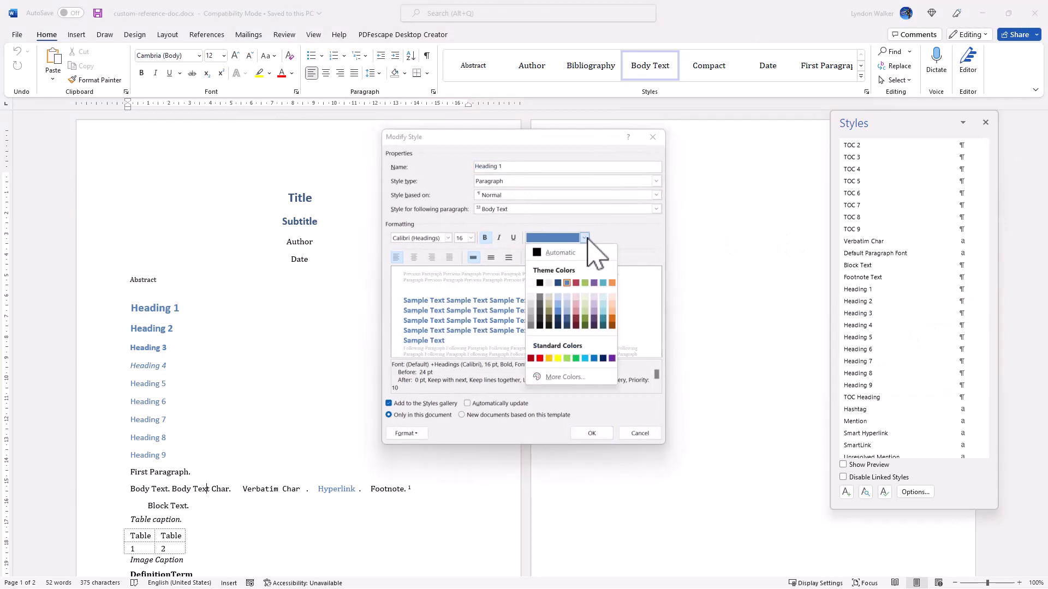
pyautogui.click(531, 358)
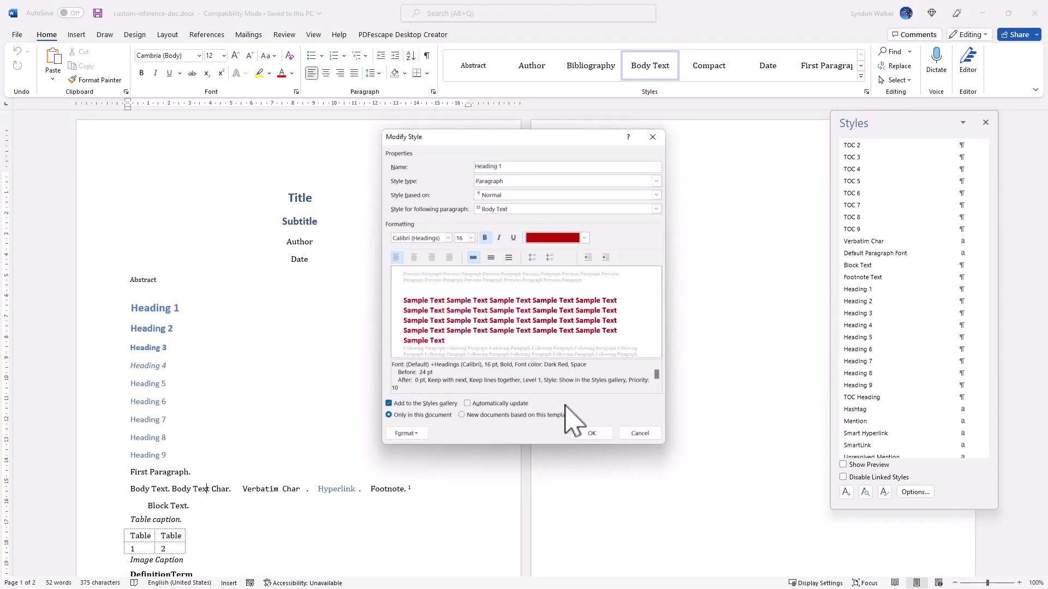
pyautogui.click(592, 434)
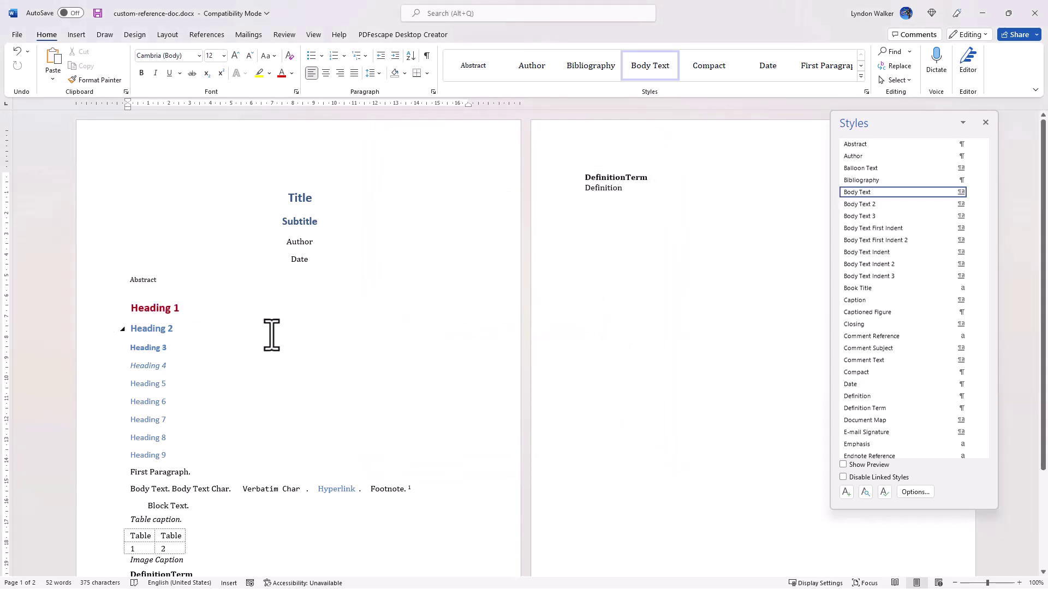
pyautogui.click(172, 331)
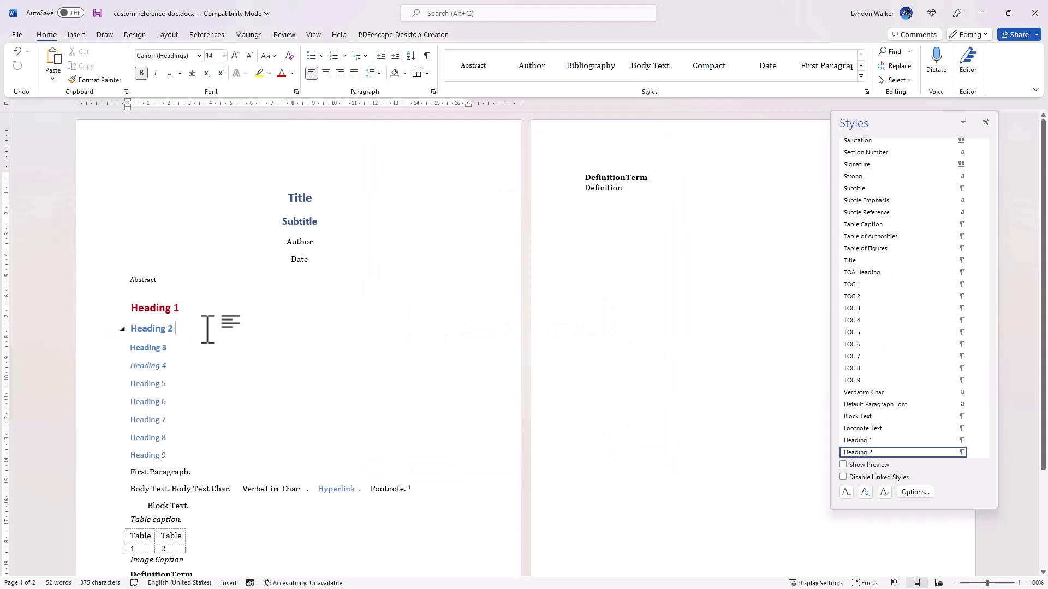
pyautogui.scroll(-3, 933, 360)
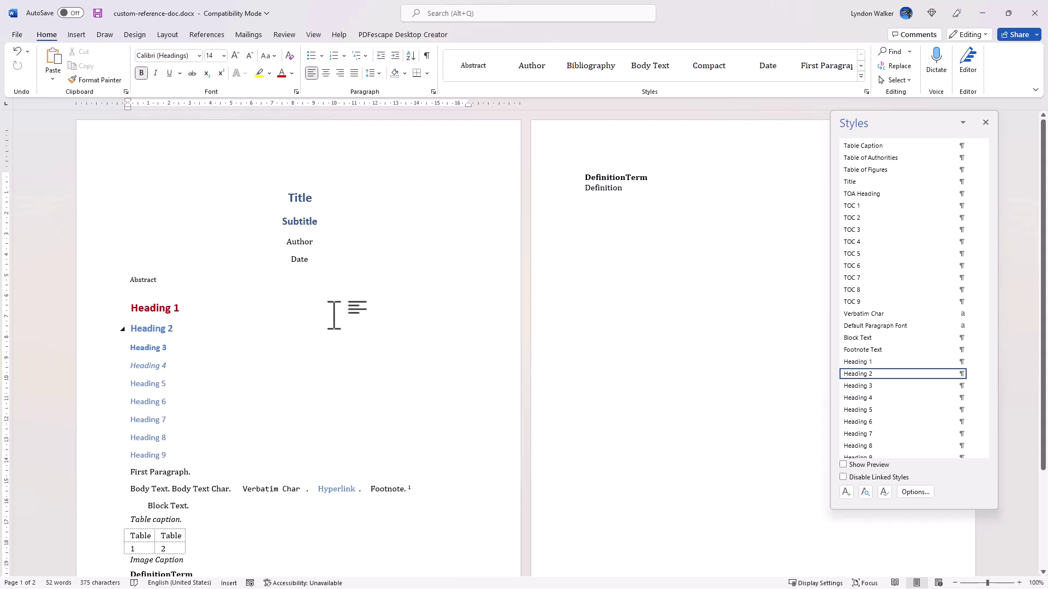
pyautogui.hotkey('alt', 'Tab')
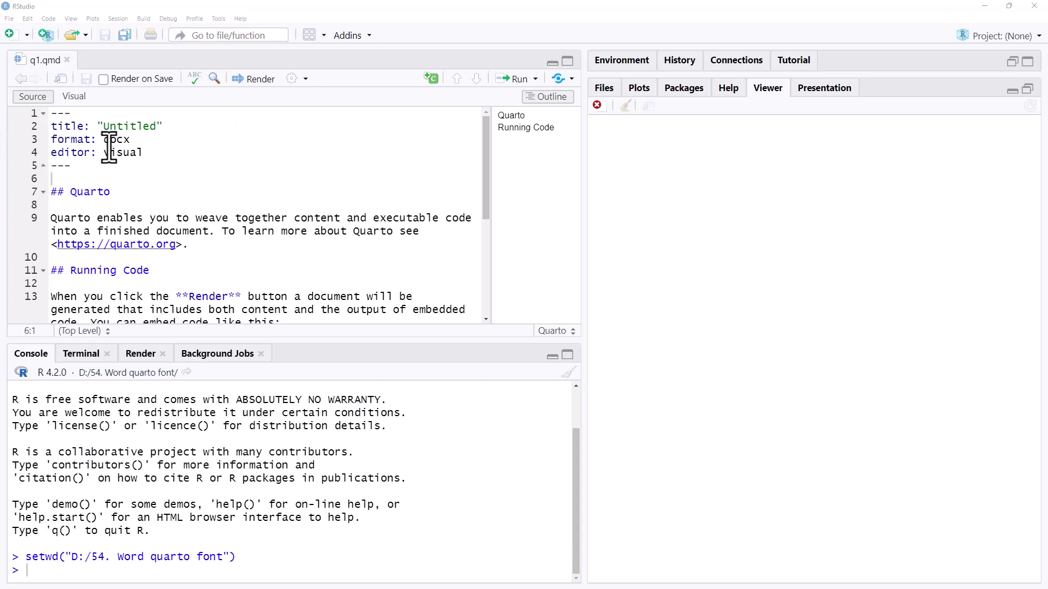
# - Put docx on its own line with reference-doc: custom-reference-doc.docx, use '# Quarto', and render
pyautogui.click(103, 140)
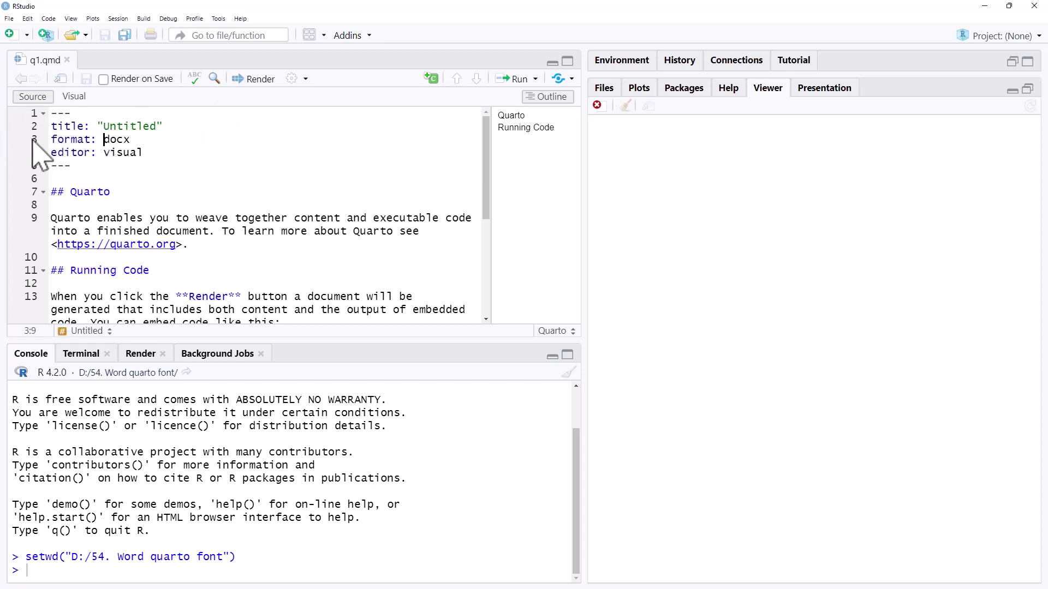
pyautogui.press('Return')
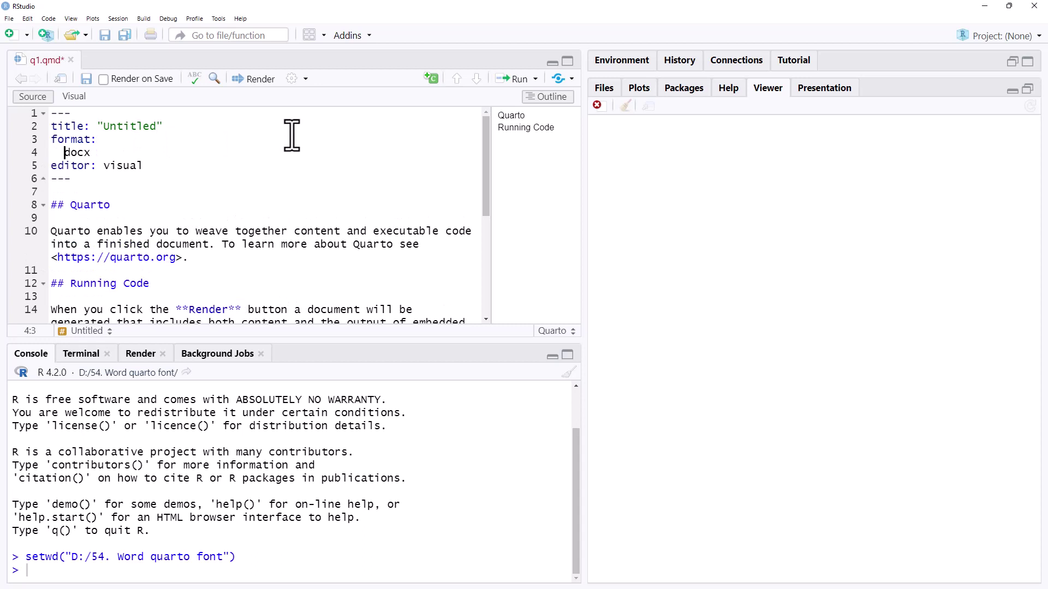
pyautogui.click(108, 153)
pyautogui.write(':')
pyautogui.press('Return')
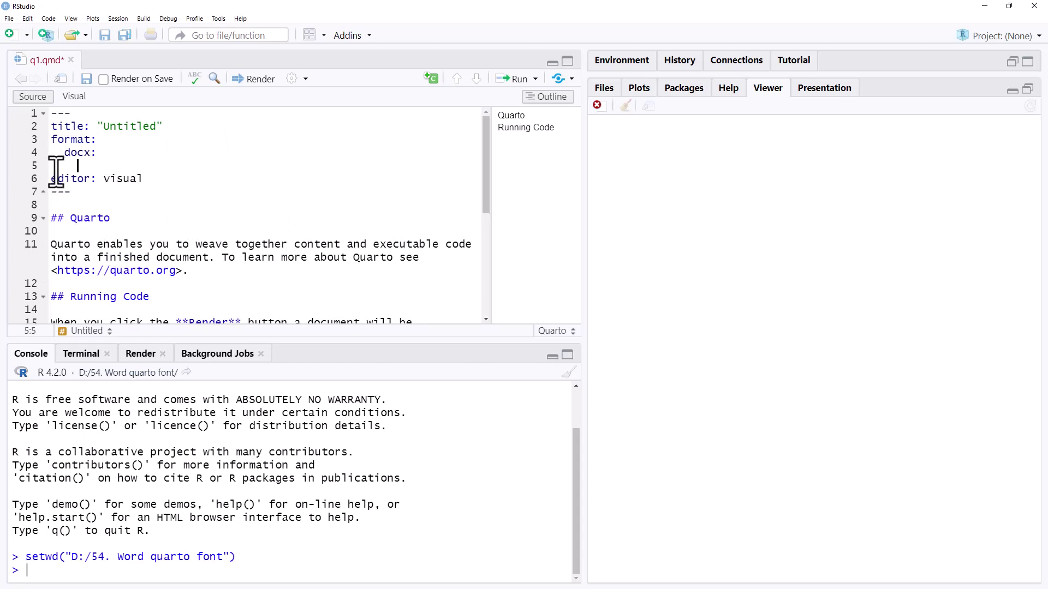
pyautogui.rightClick(96, 166)
pyautogui.click(124, 199)
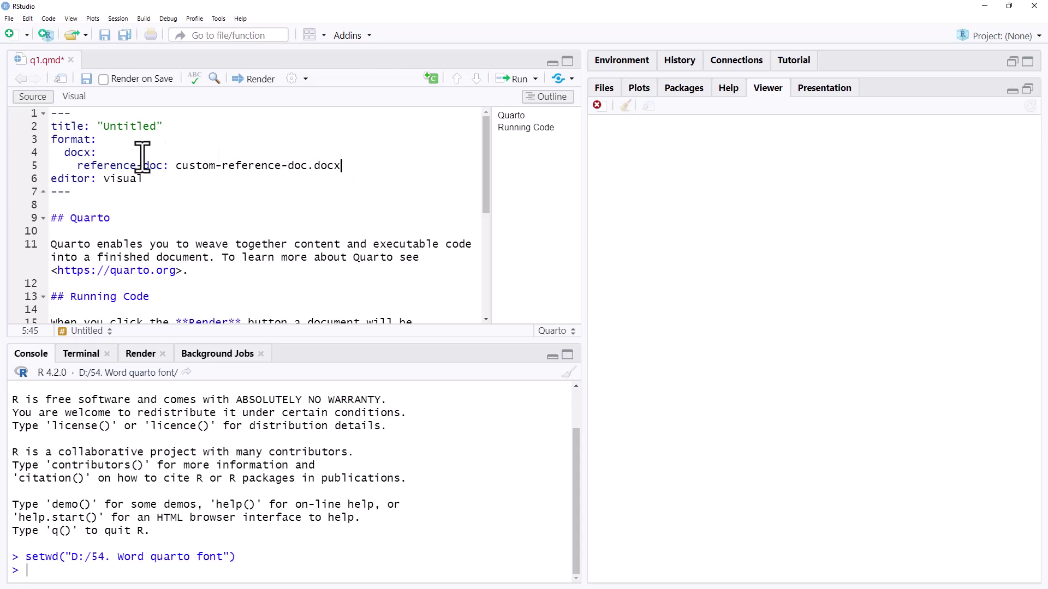
pyautogui.click(53, 219)
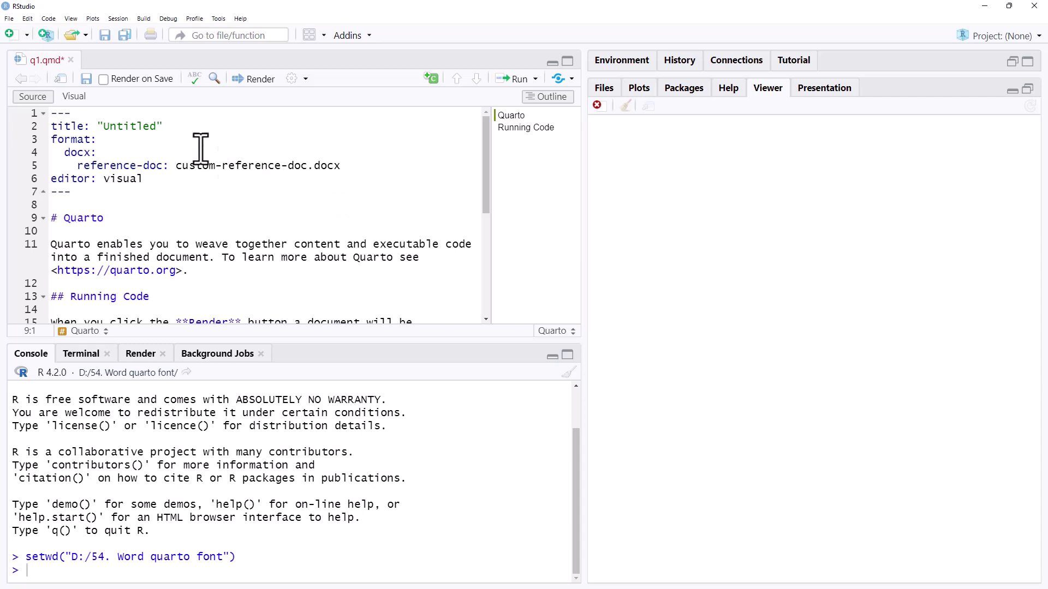
pyautogui.click(254, 79)
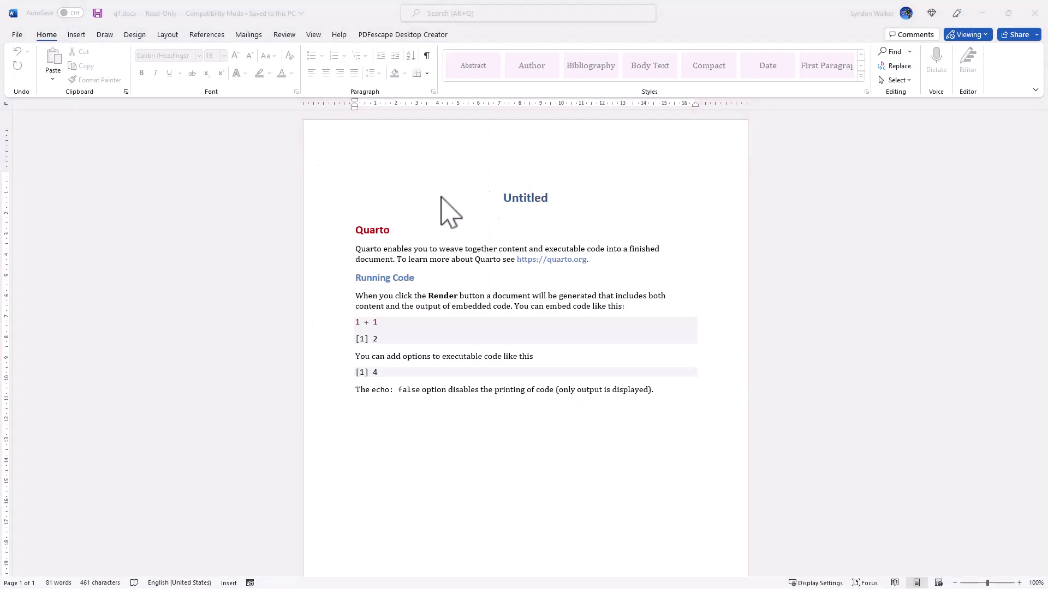
pyautogui.click(385, 238)
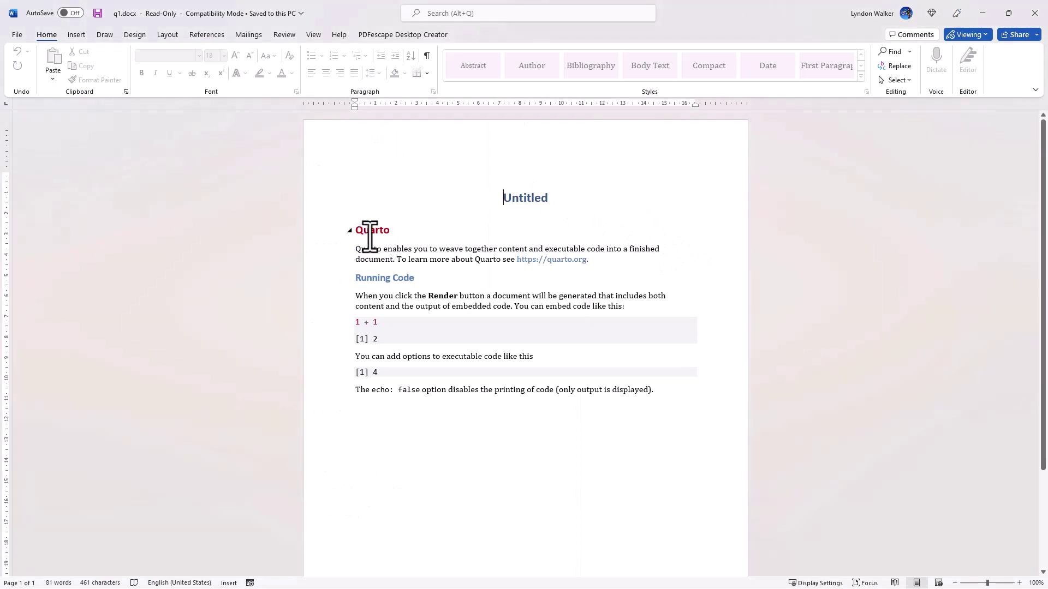